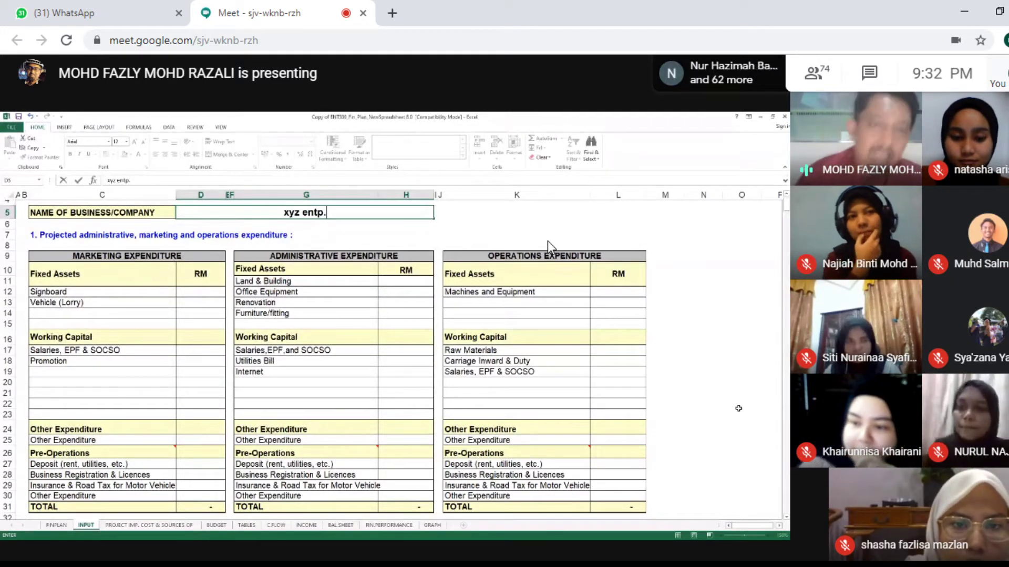
Step: Download the forwarded ENT300 .xls from the contact's WhatsApp chat, open it, then return to Meet
click(147, 12)
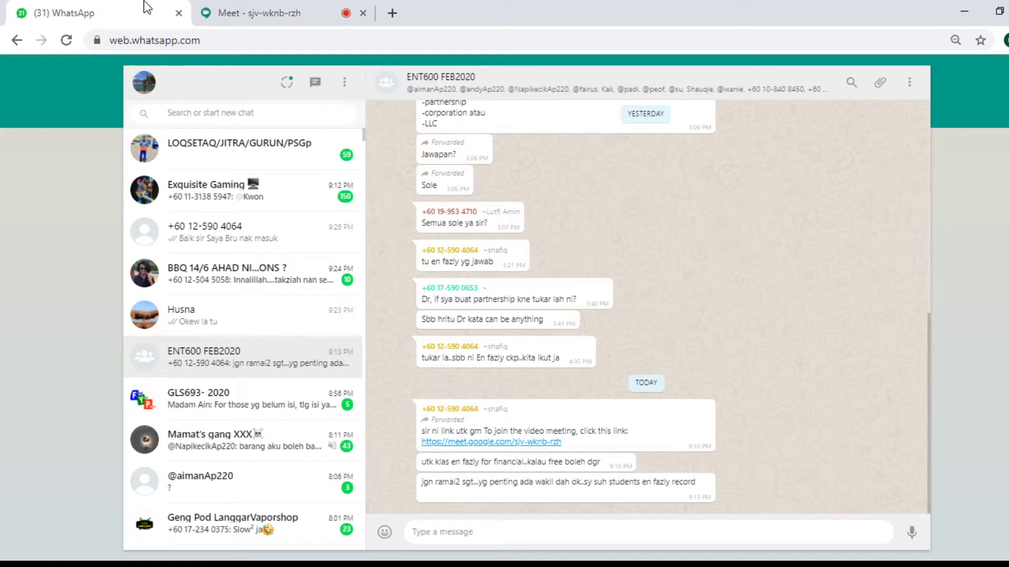
click(247, 151)
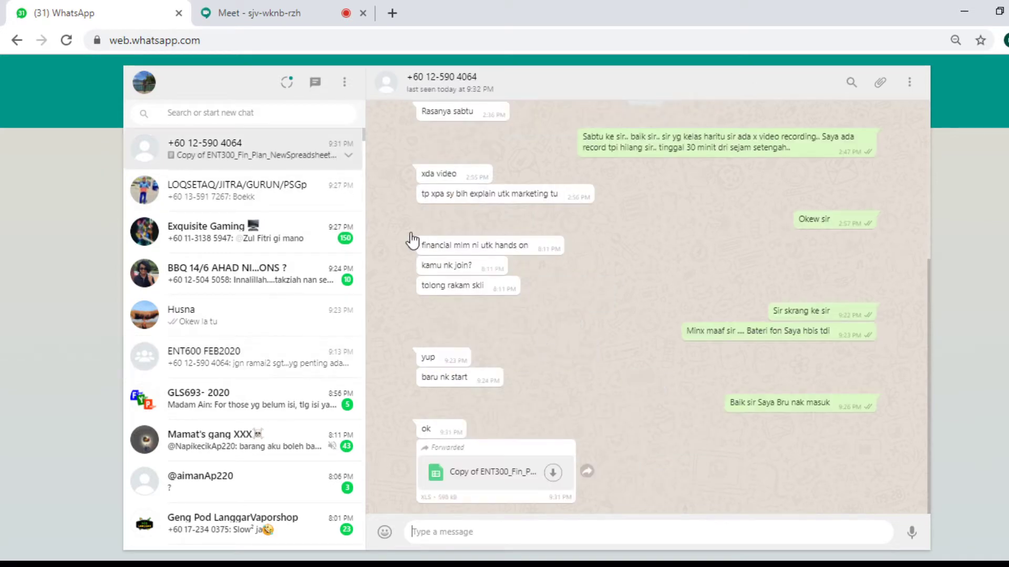
click(561, 483)
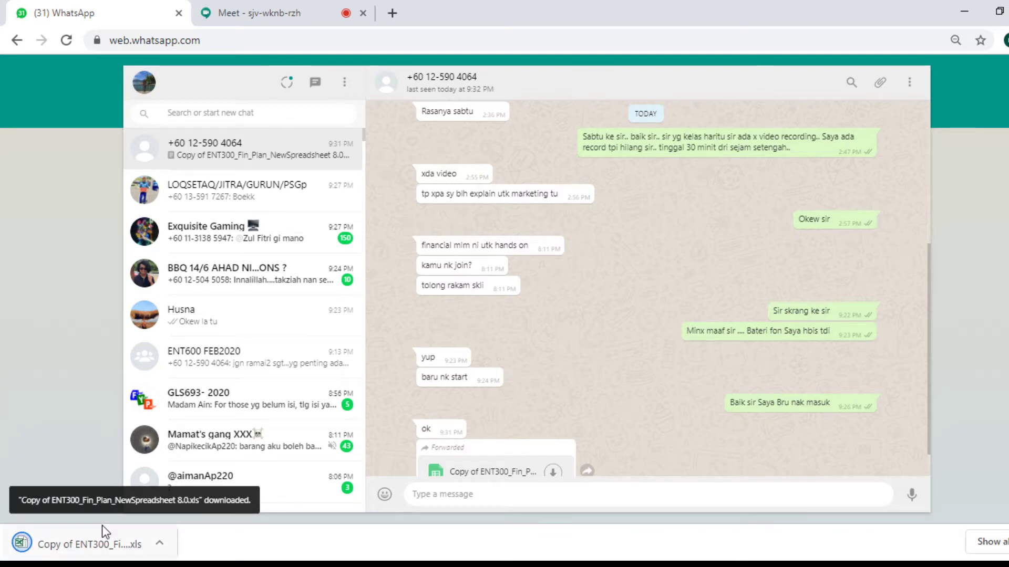
click(96, 541)
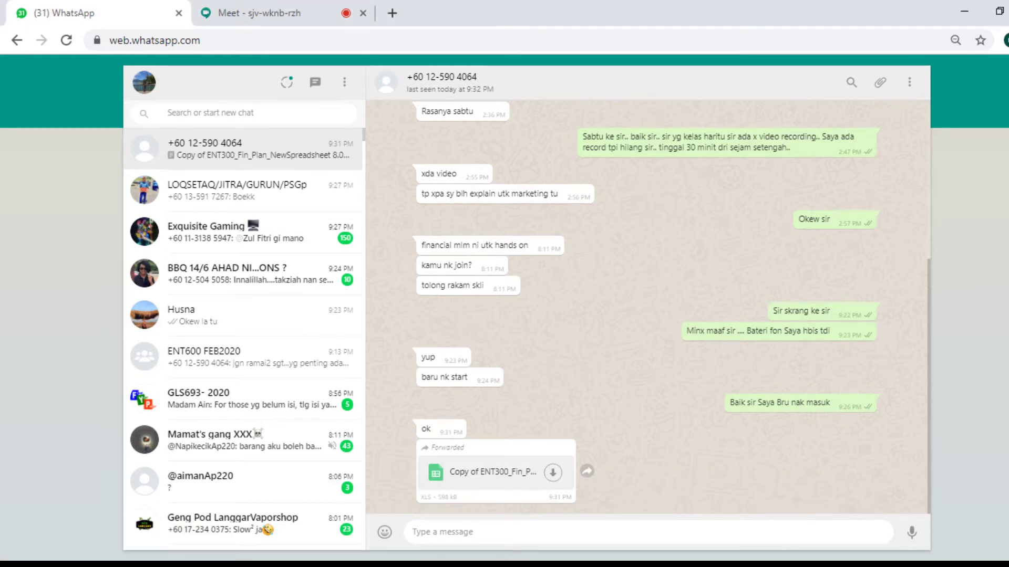
click(253, 13)
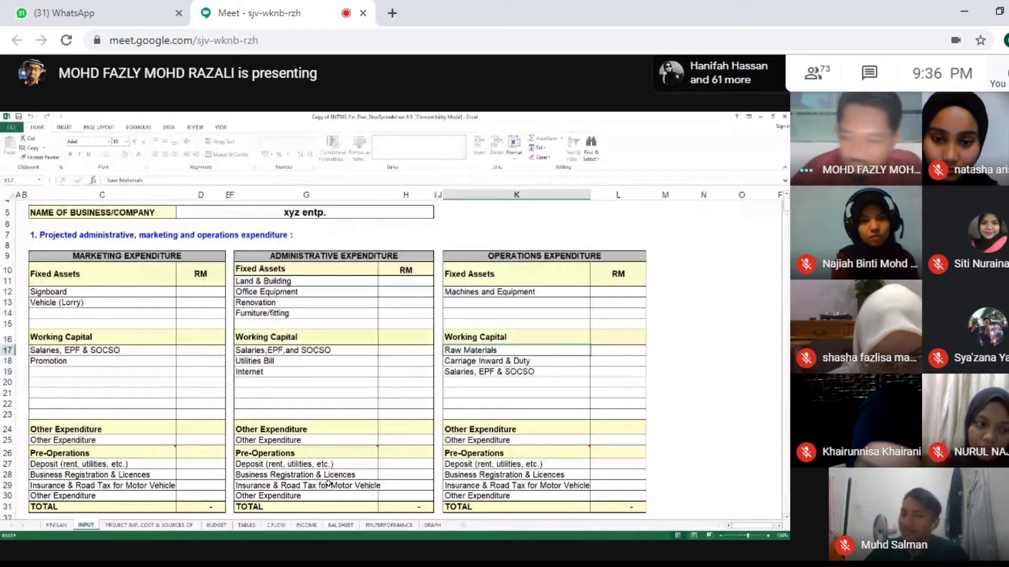
Step: Point to the RM amounts for Vehicle (Lorry) and marketing salaries on the shared sheet
click(206, 307)
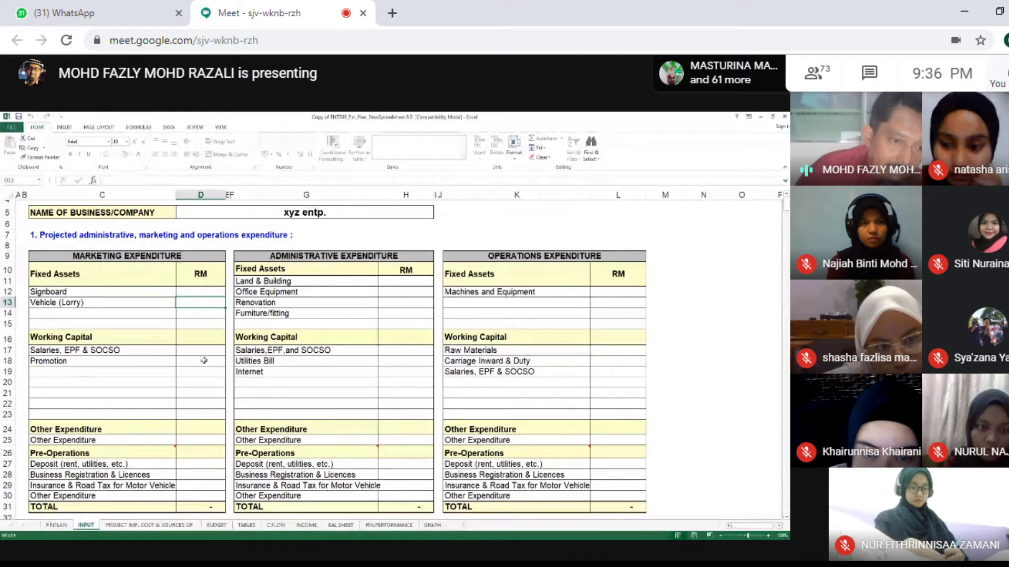
click(210, 350)
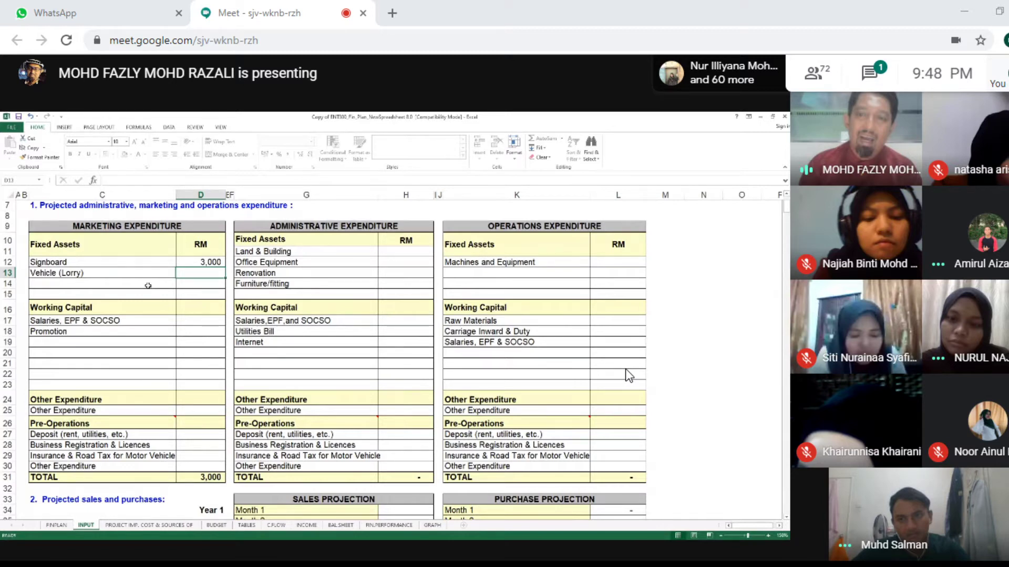
Step: Open the Meet chat panel with Ctrl+Alt+C to read the class messages
key(ctrl+alt+c)
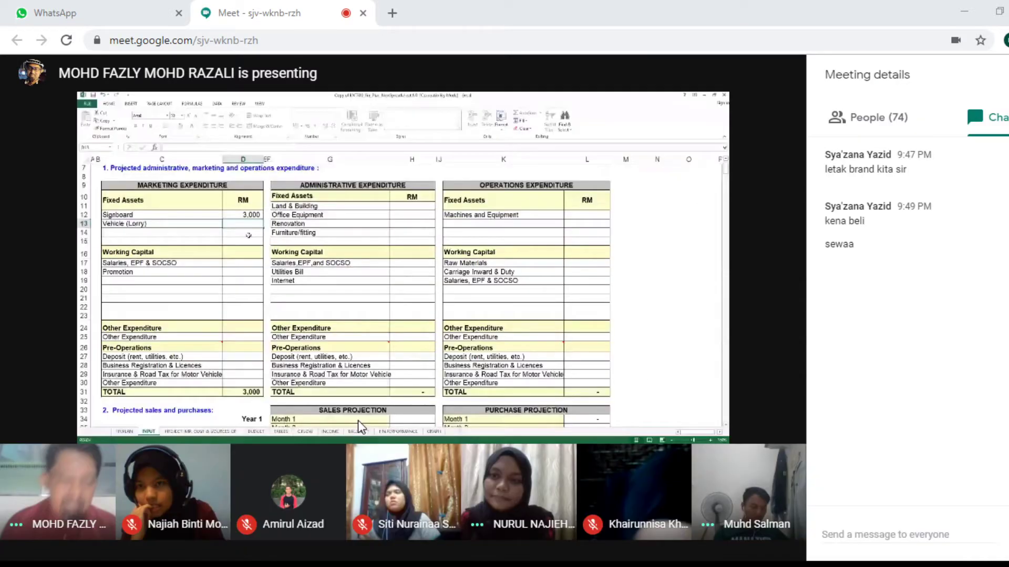